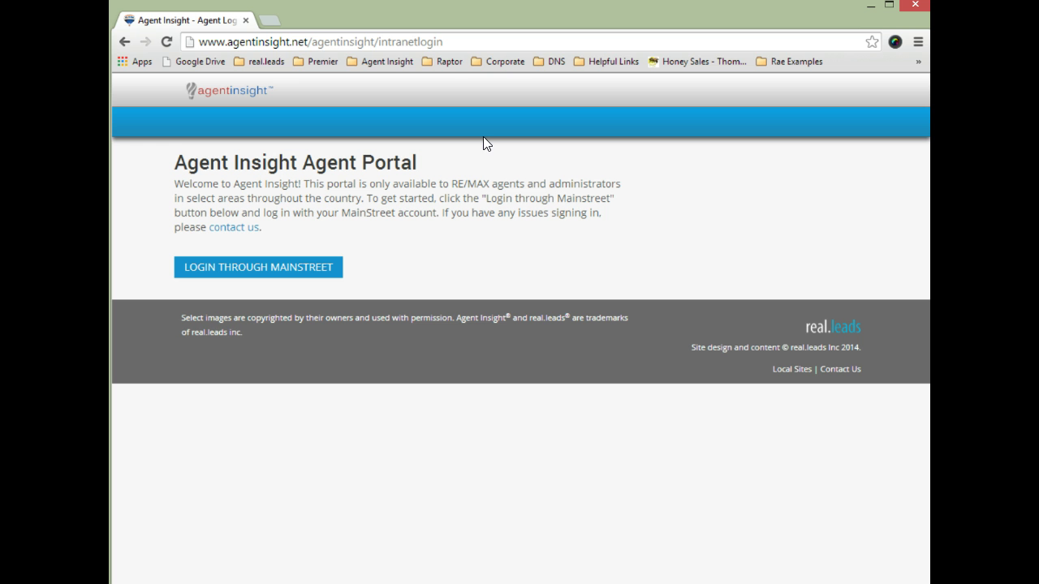
Step: Sign in to the agent portal through Mainstreet with the already filled-in account credentials
left_click(214, 224)
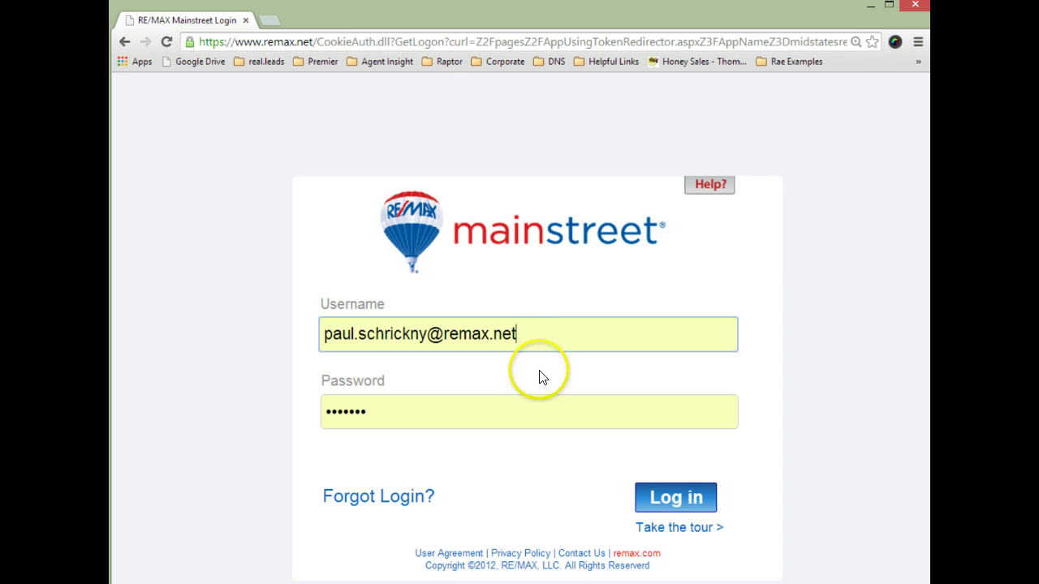
left_click(543, 391)
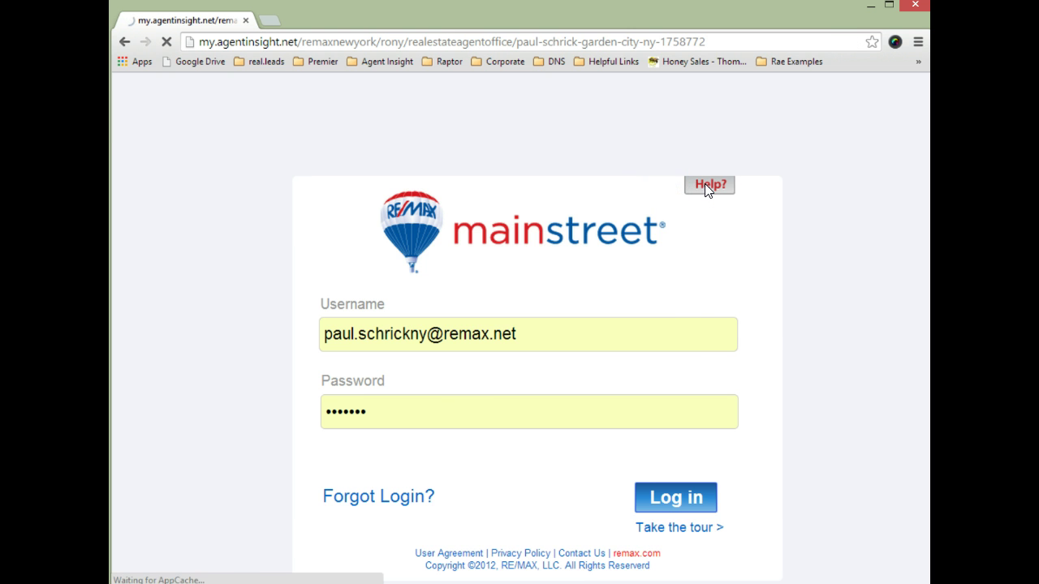
left_click(573, 220)
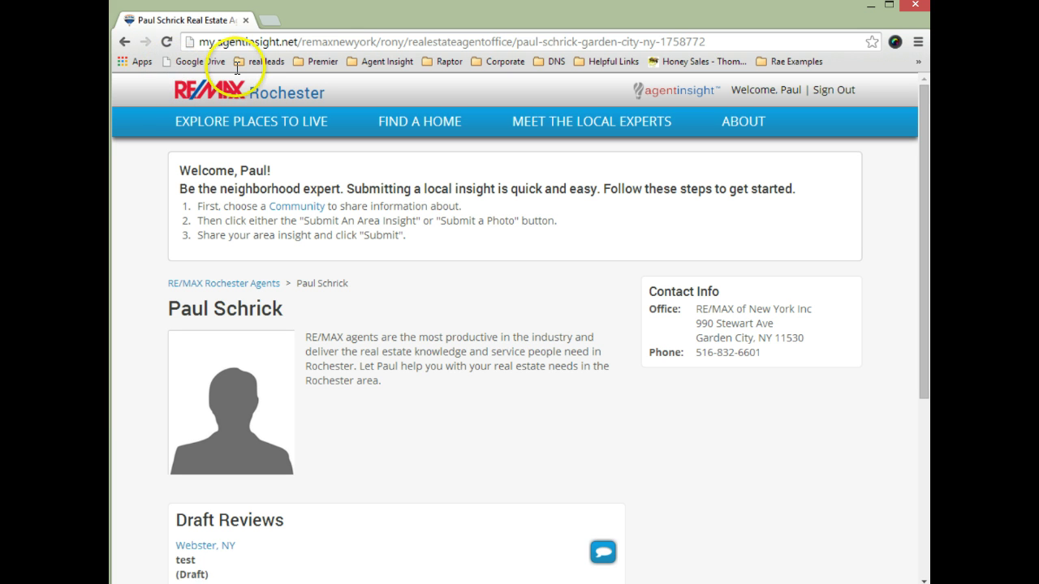
Step: Open the page for exploring the Rochester NY communities
left_click(649, 86)
left_click(775, 222)
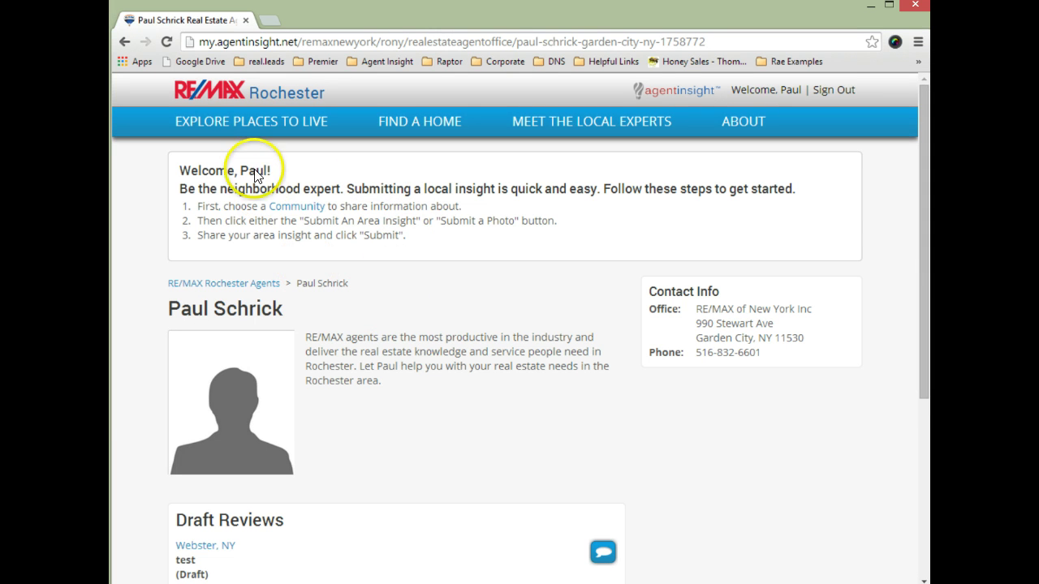
left_click(224, 107)
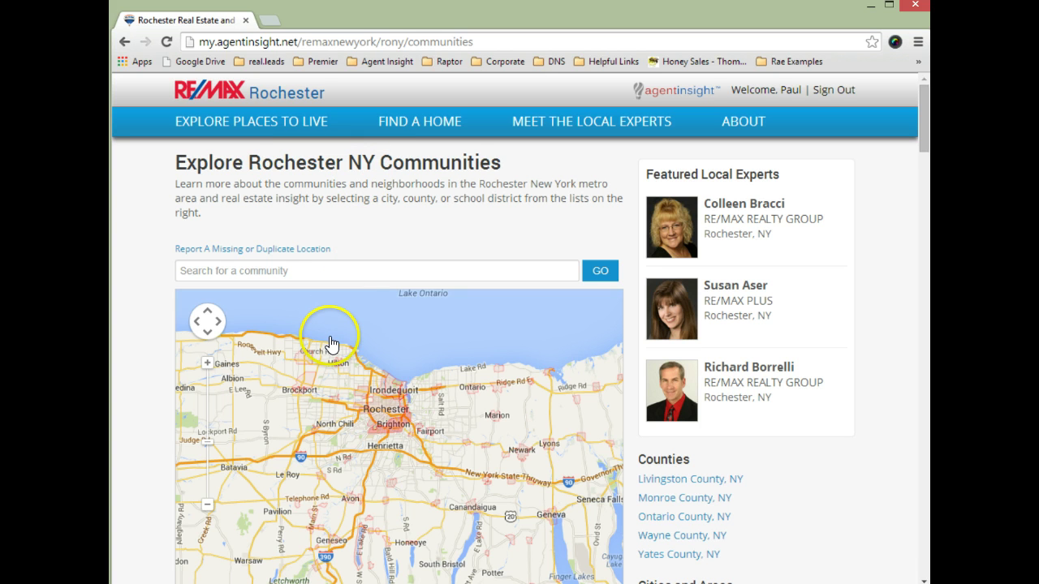
Step: Inspect Rochester on the community map by bringing up its info popup, and close the popup
scroll(331, 345, "up", 1)
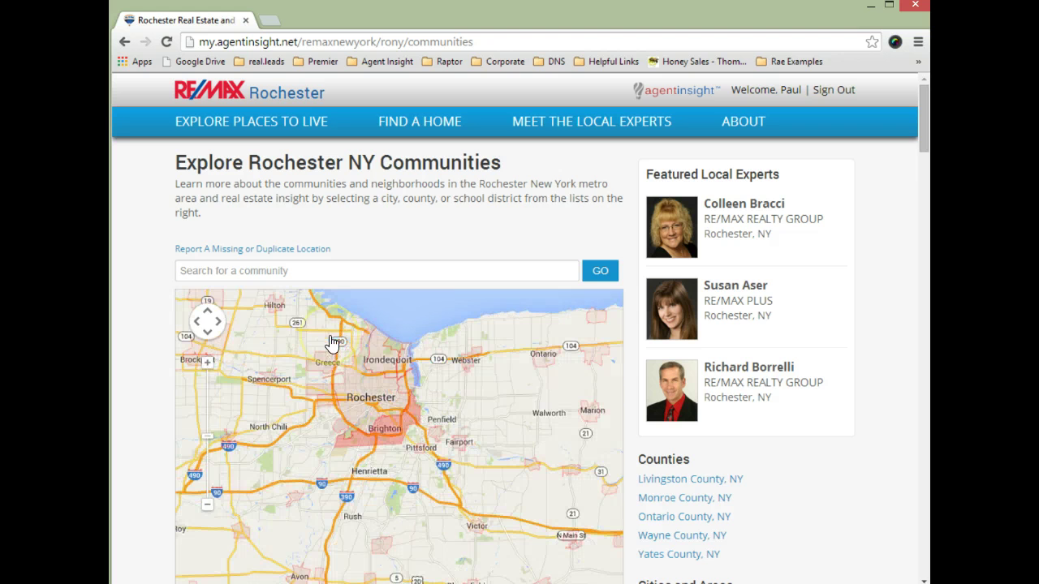
left_click(293, 309)
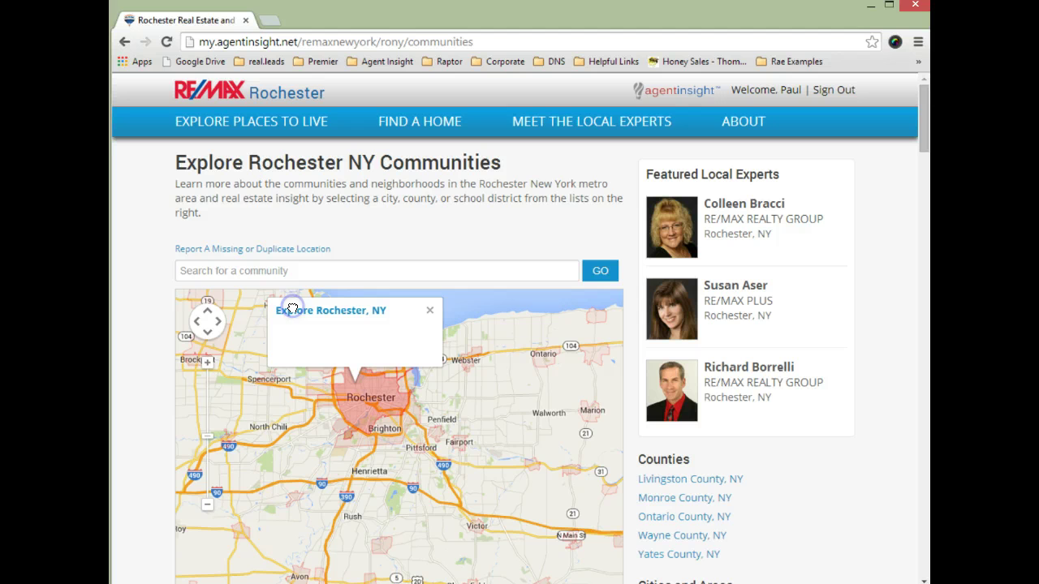
left_click(280, 269)
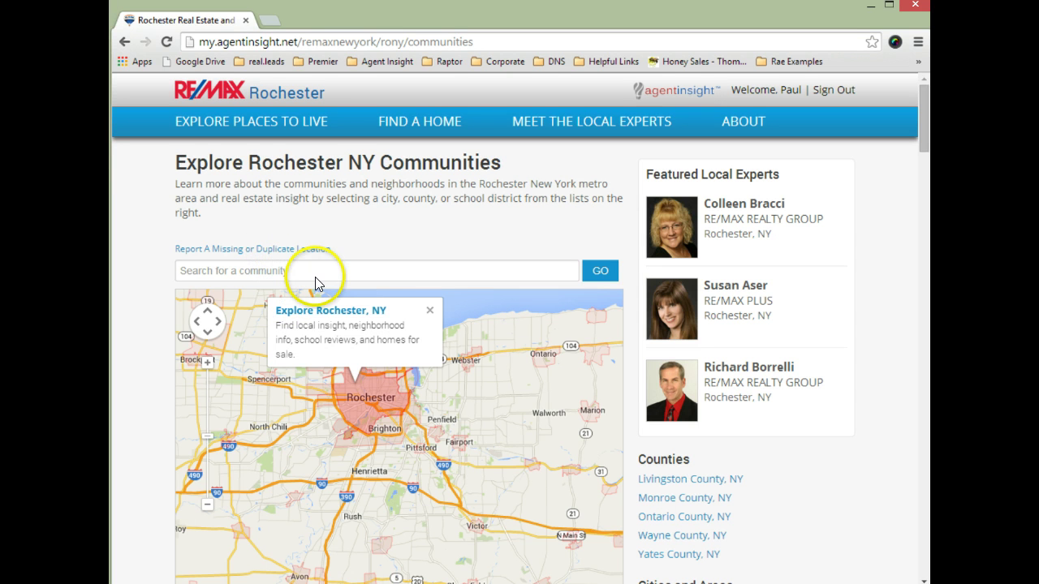
left_click(378, 311)
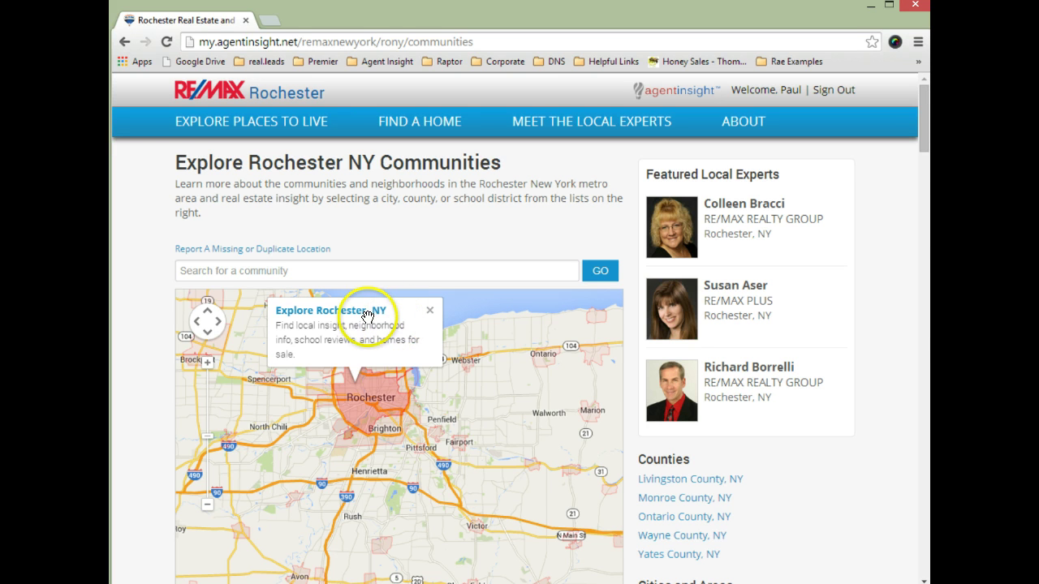
left_click(406, 215)
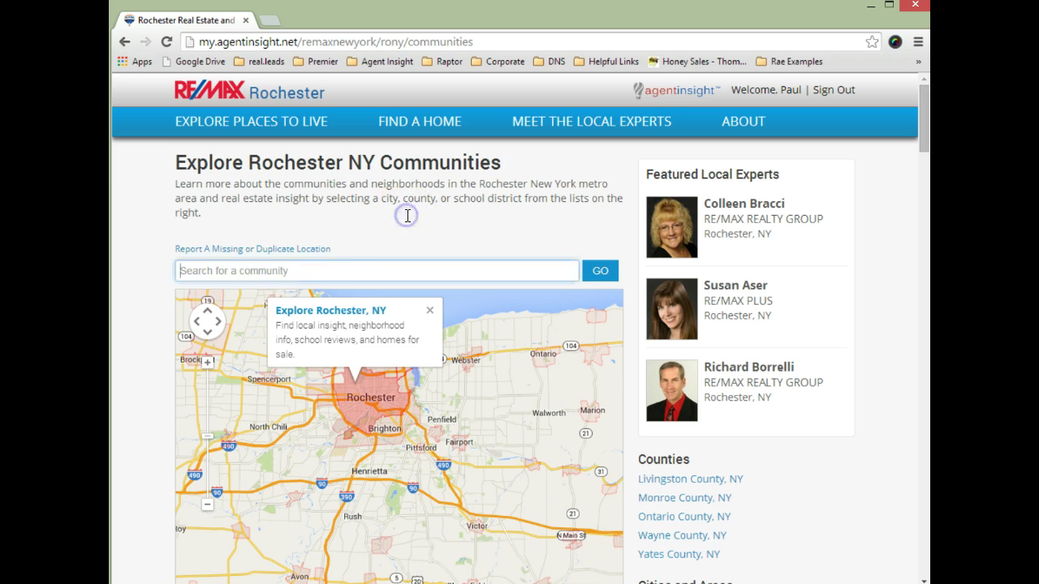
left_click(355, 254)
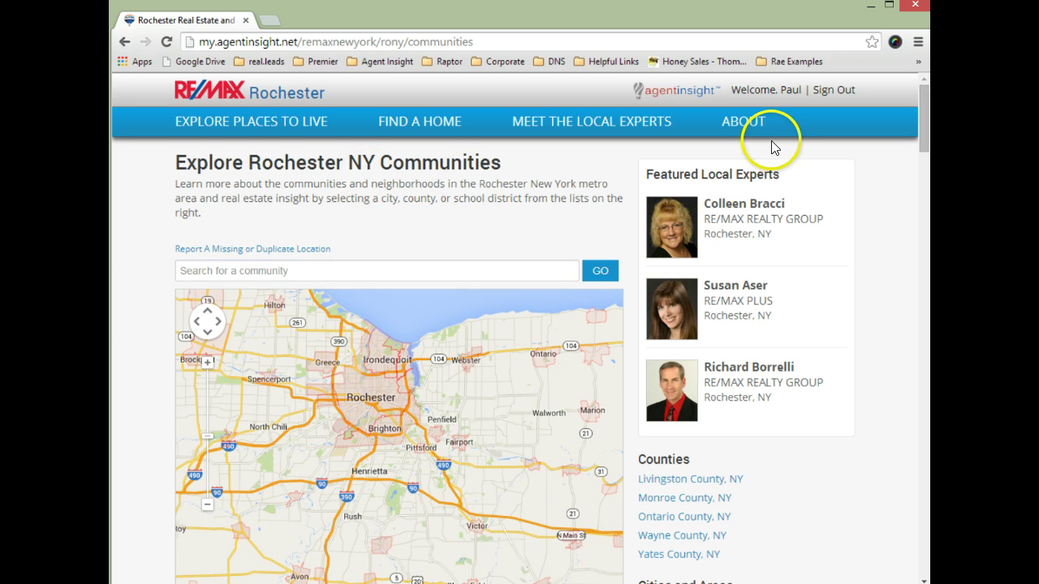
Step: Browse the list of cities and areas on the Rochester communities page
scroll(741, 142, "down", 4)
scroll(741, 142, "down", 1)
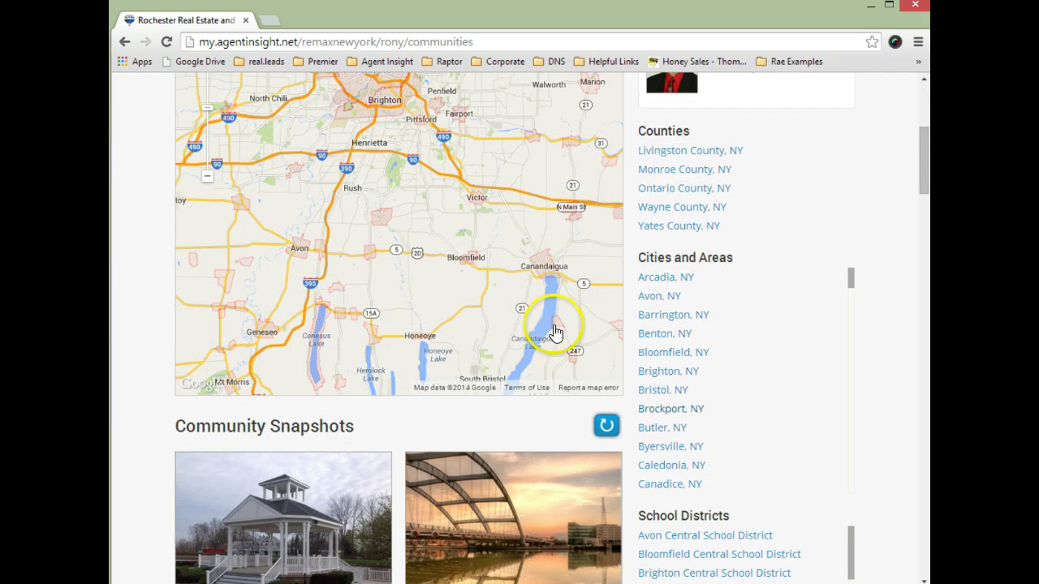
scroll(686, 240, "down", 2)
scroll(682, 284, "down", 5)
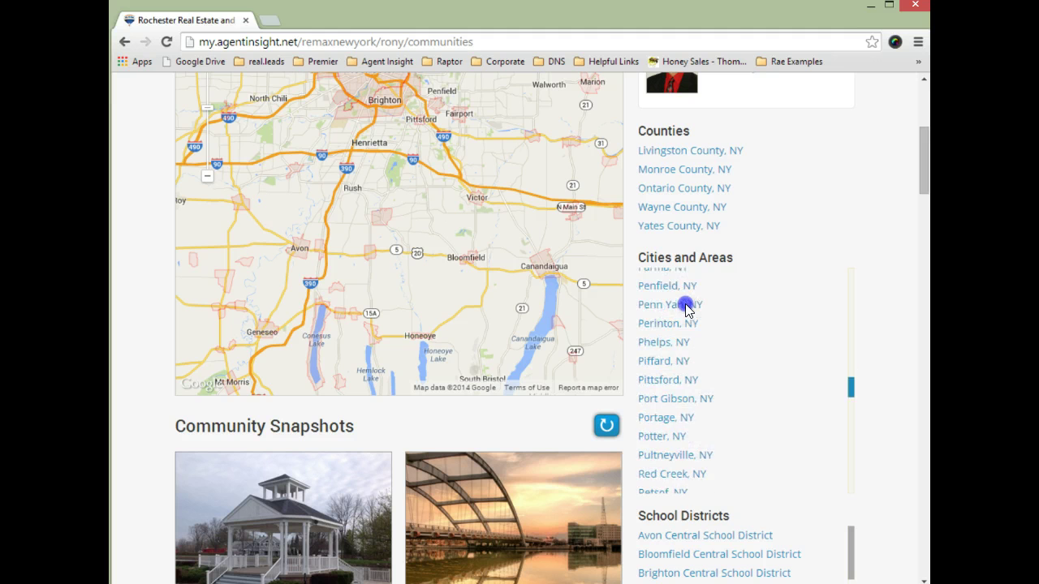
scroll(686, 308, "up", 1)
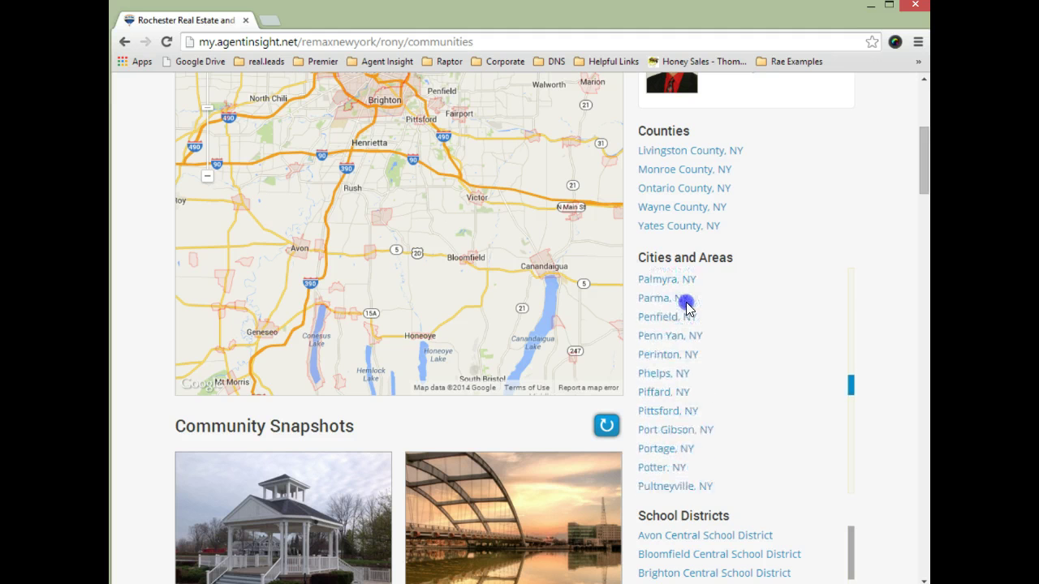
left_click(540, 262)
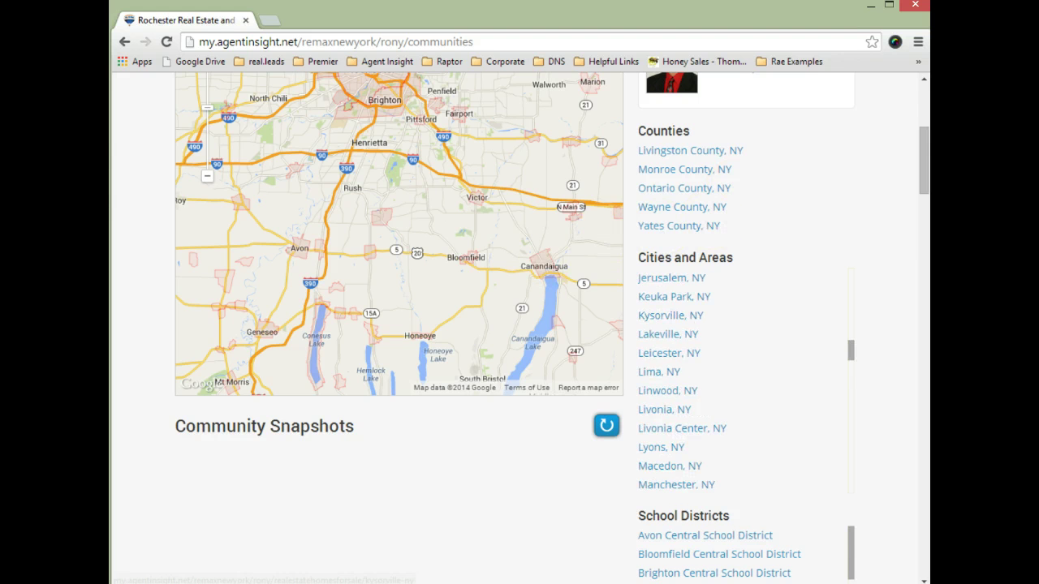
scroll(752, 121, "up", 4)
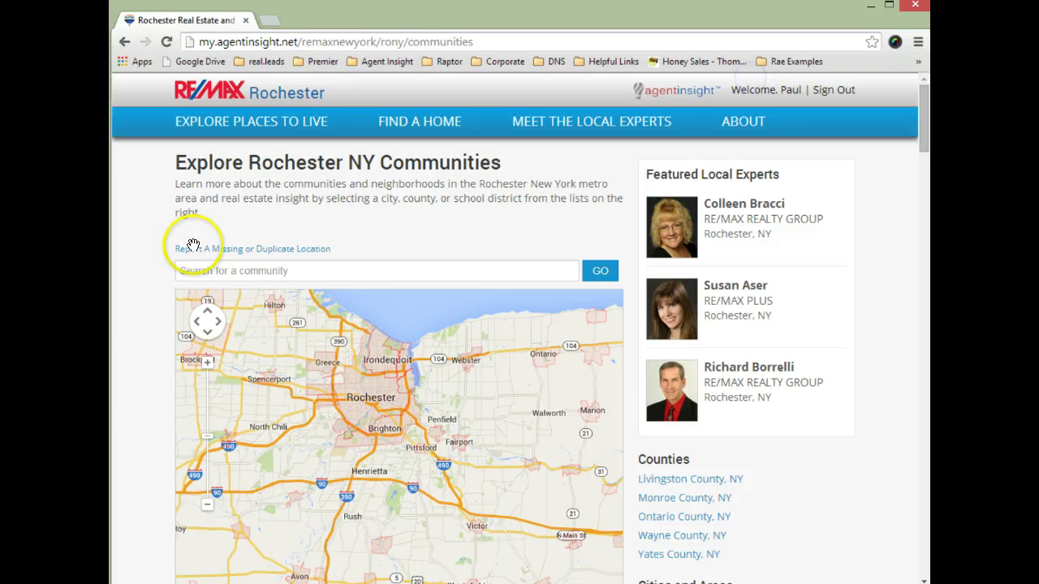
Step: Search the communities for "bridl", choose the suggestion Bridle Path, Penfield, NY, and open its page
key("Tab")
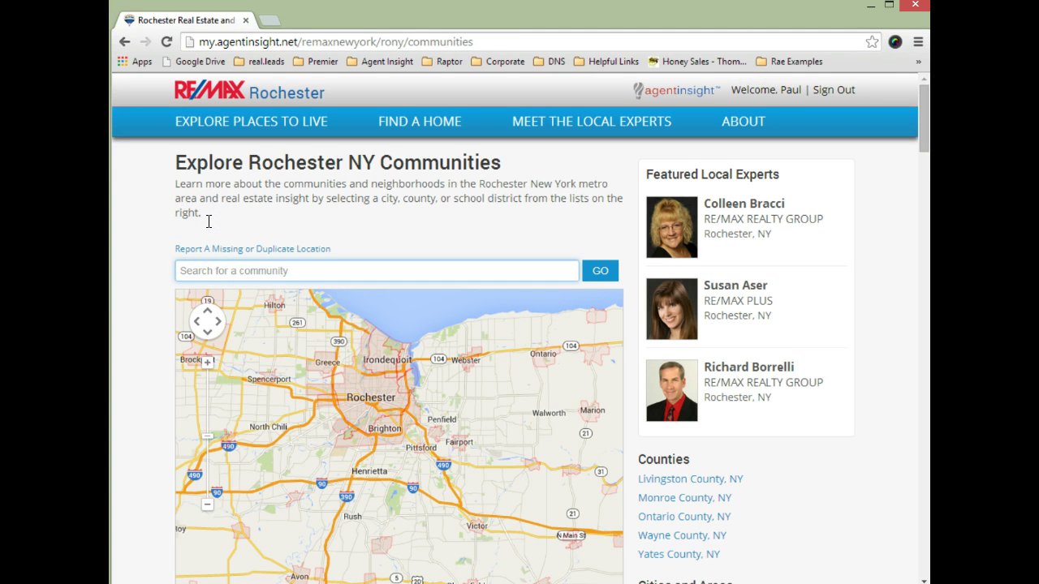
type("b")
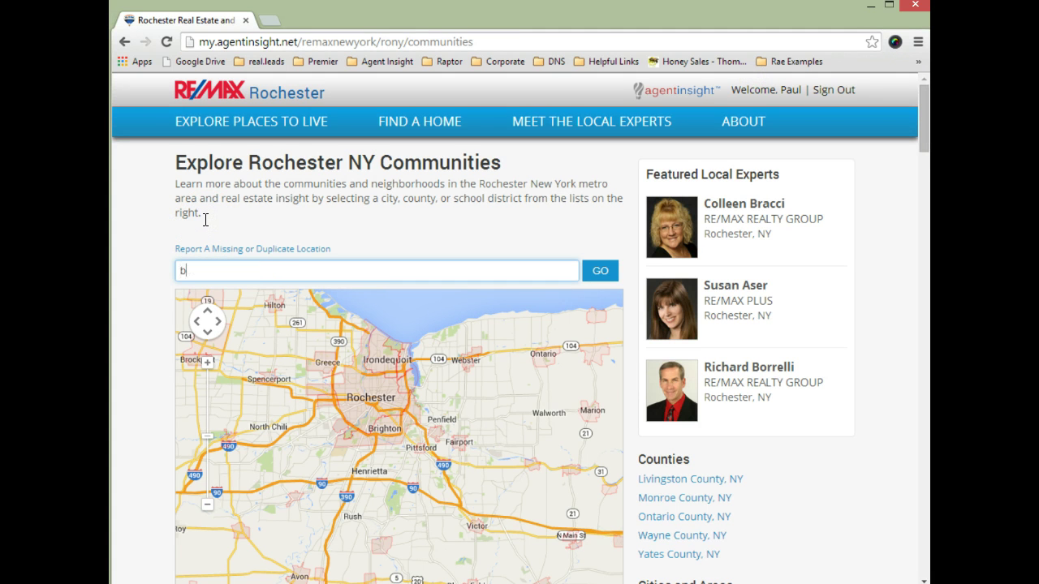
type("ridl")
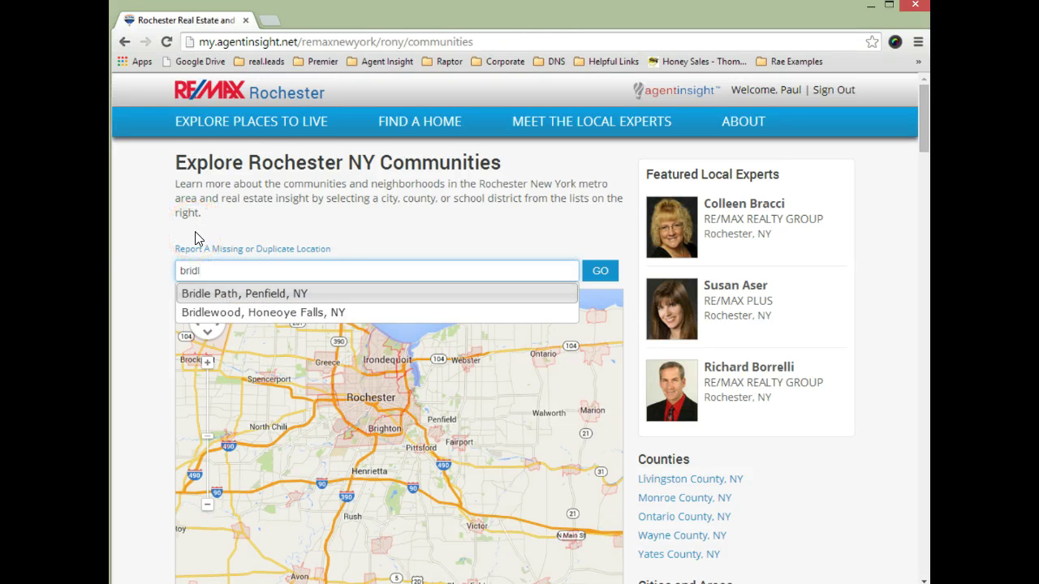
left_click(195, 237)
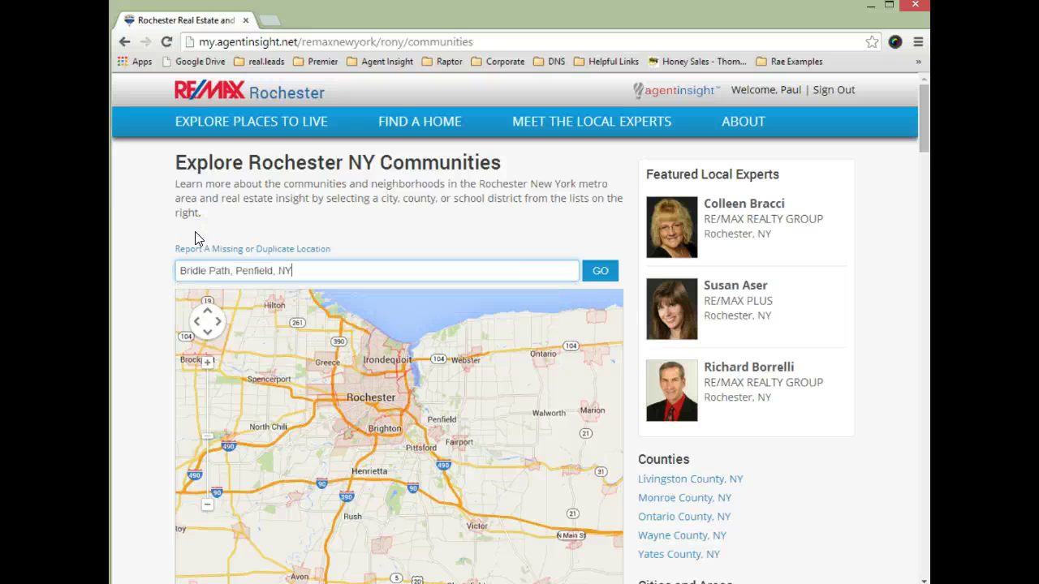
left_click(197, 217)
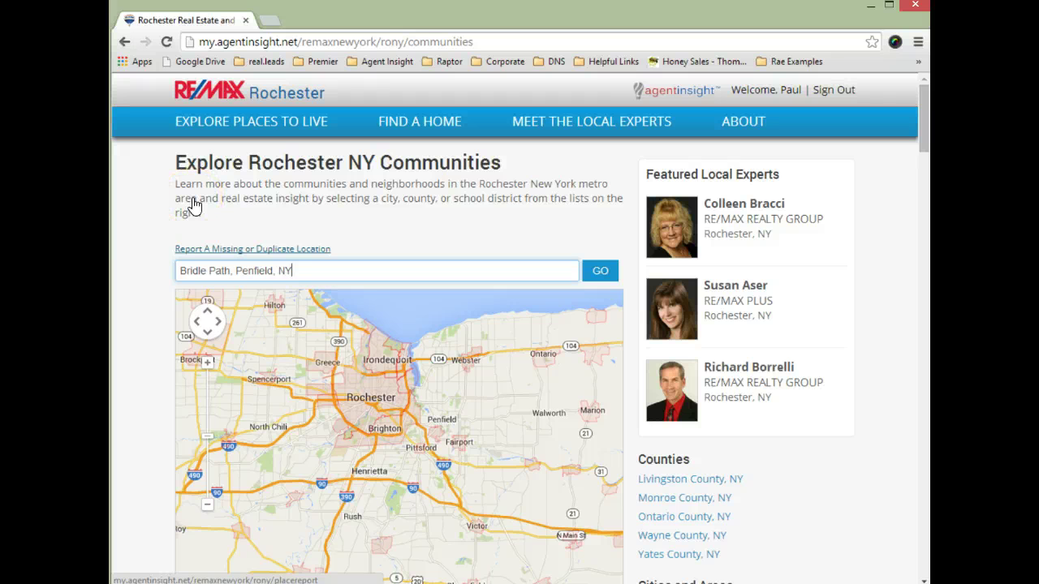
left_click(230, 250)
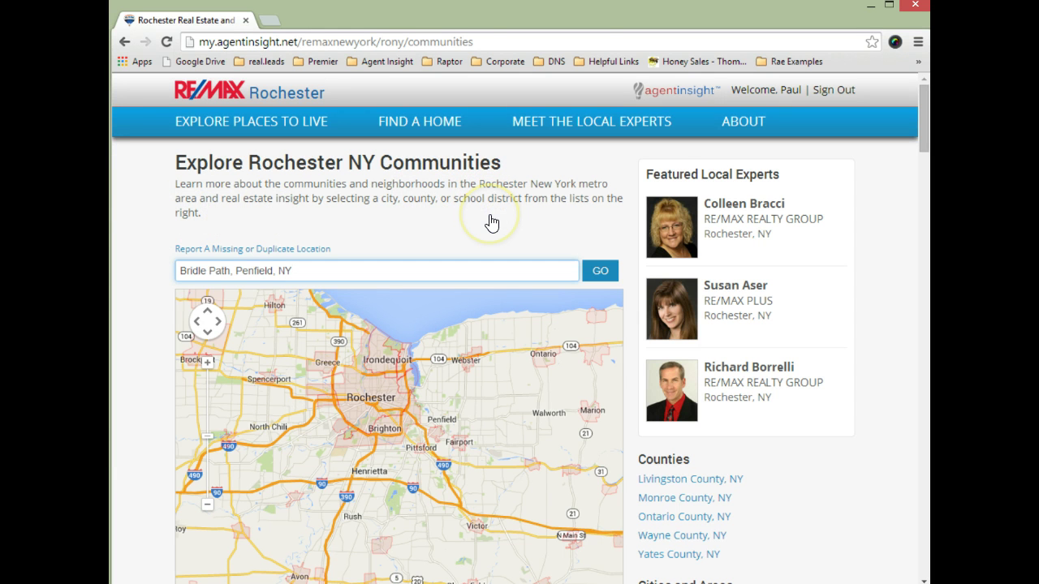
key("Return")
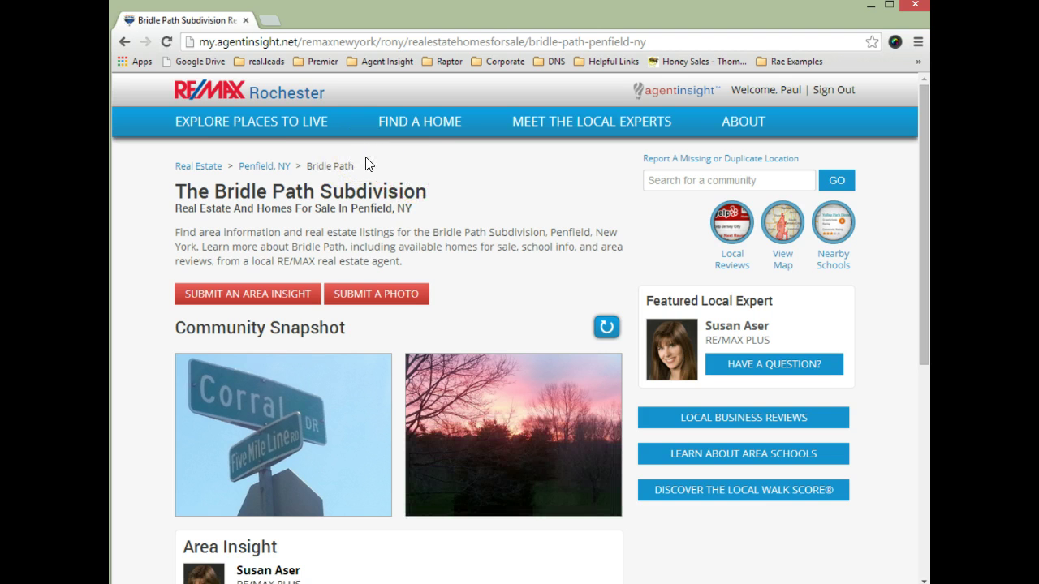
Step: Open the photo submission form for the Bridle Path subdivision
scroll(366, 163, "down", 3)
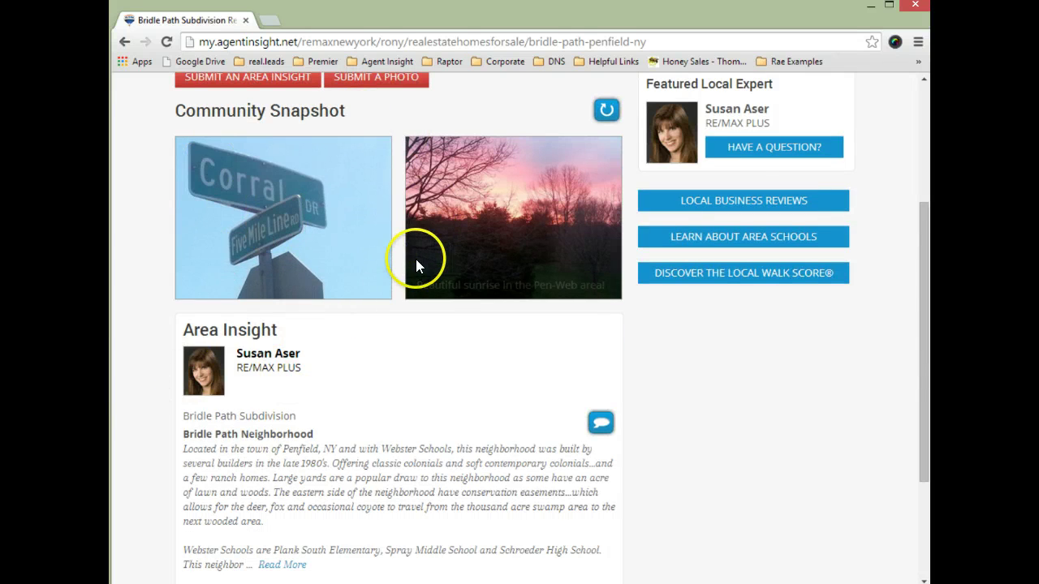
scroll(417, 264, "up", 3)
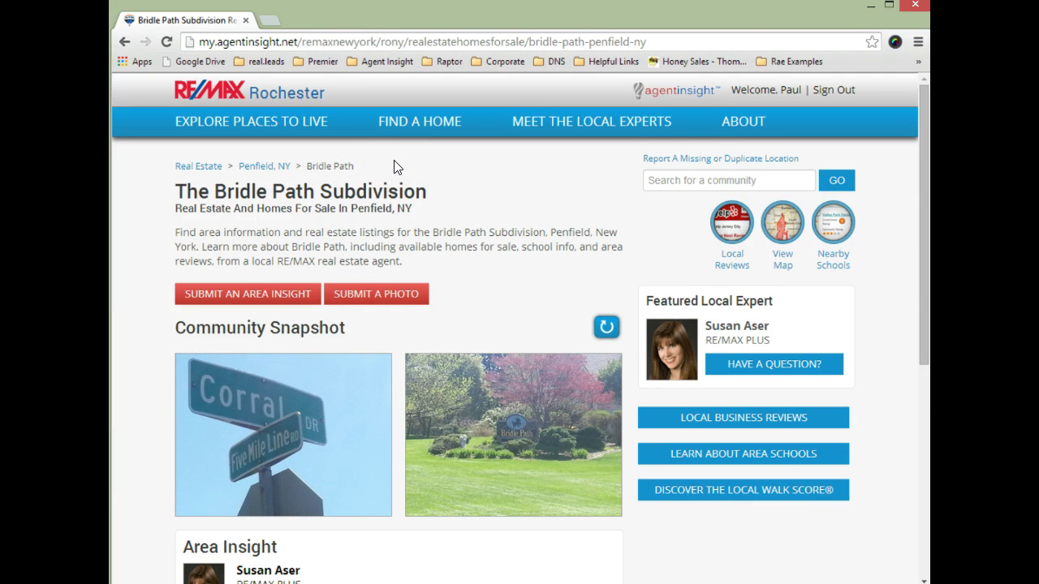
left_click(480, 208)
left_click(308, 236)
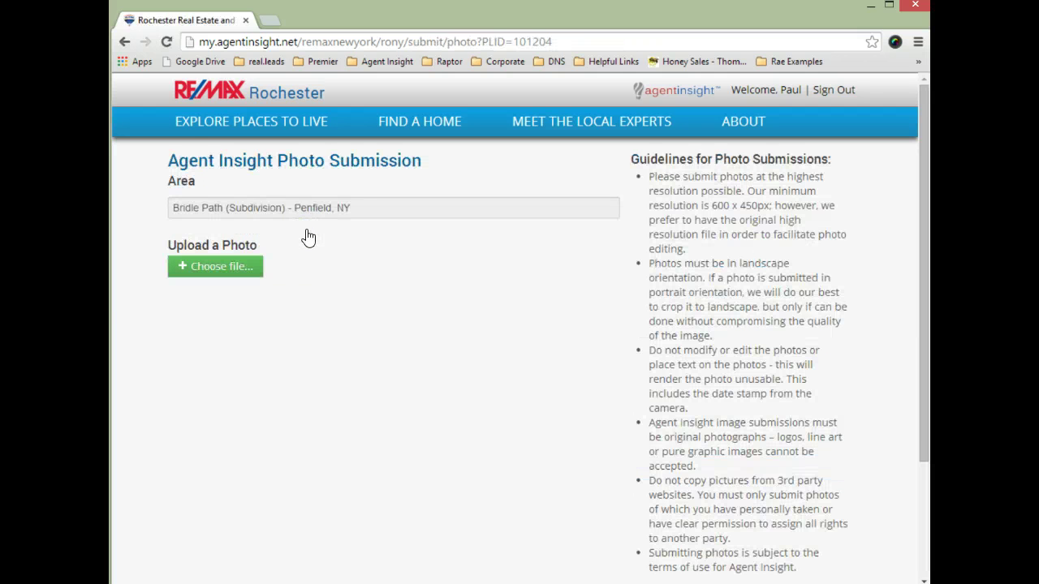
Step: Upload AllAboutSpring.JPG from the Downloads folder as the photo to submit
left_click(178, 213)
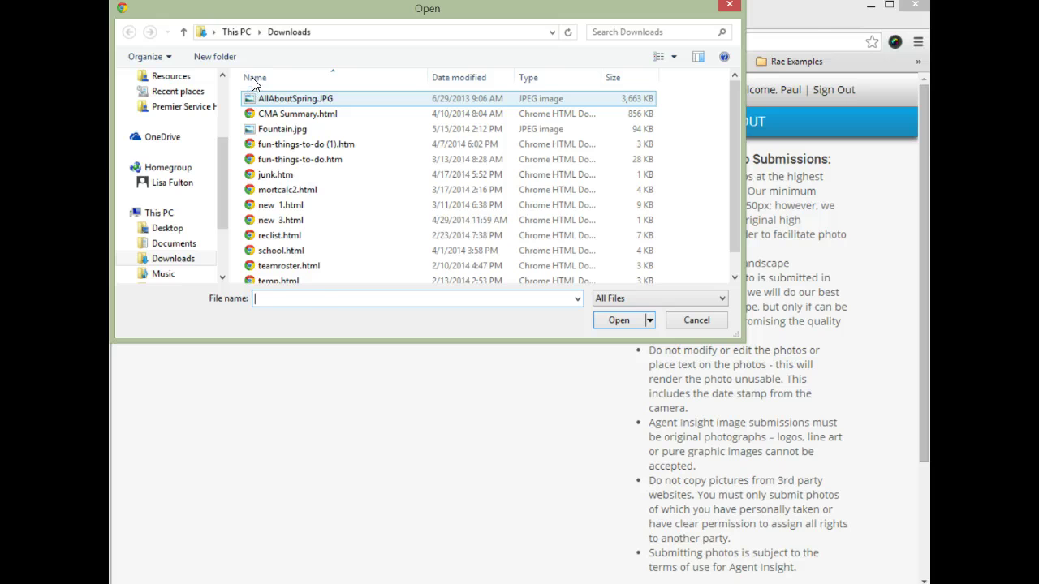
left_click(258, 96)
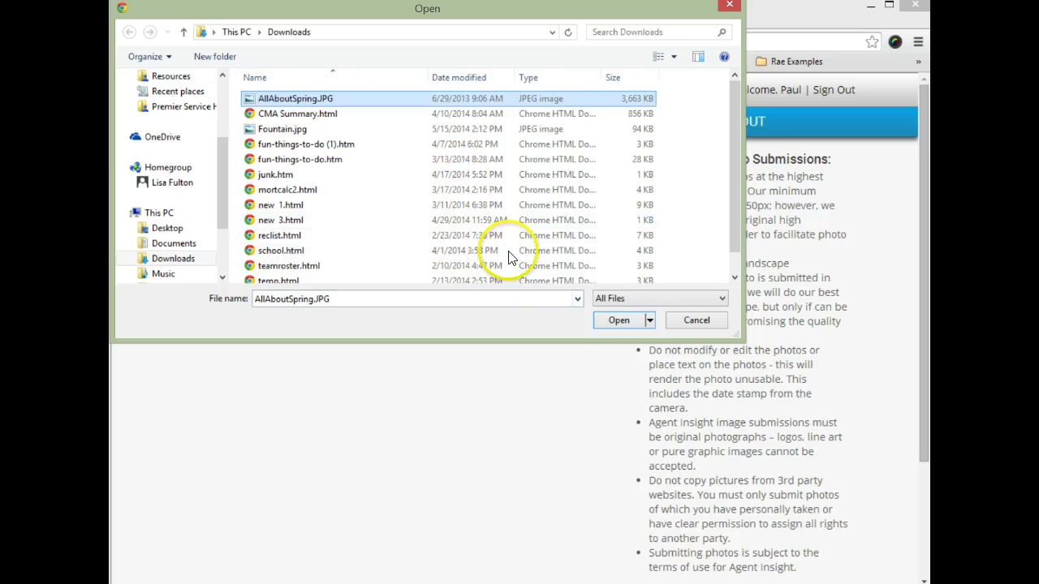
key("Return")
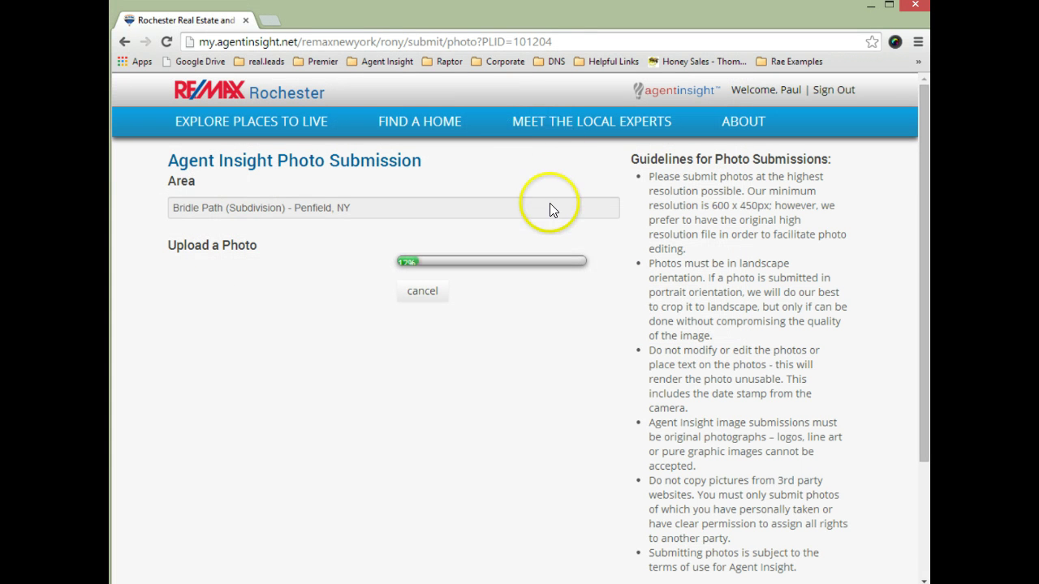
Step: Review the guidelines for photo submissions and check the preview of the uploaded picture
left_click(559, 137)
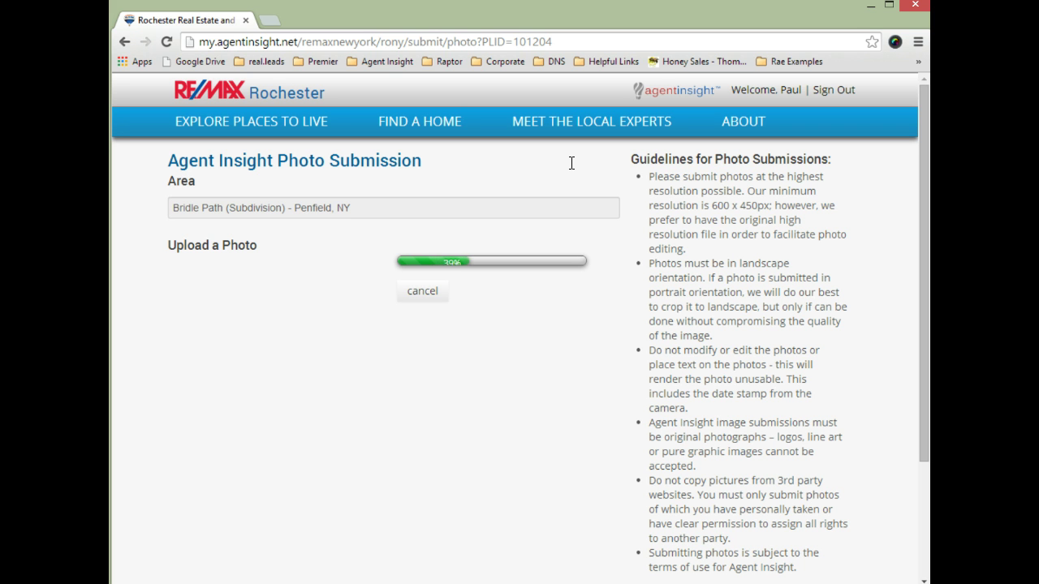
left_click(702, 204)
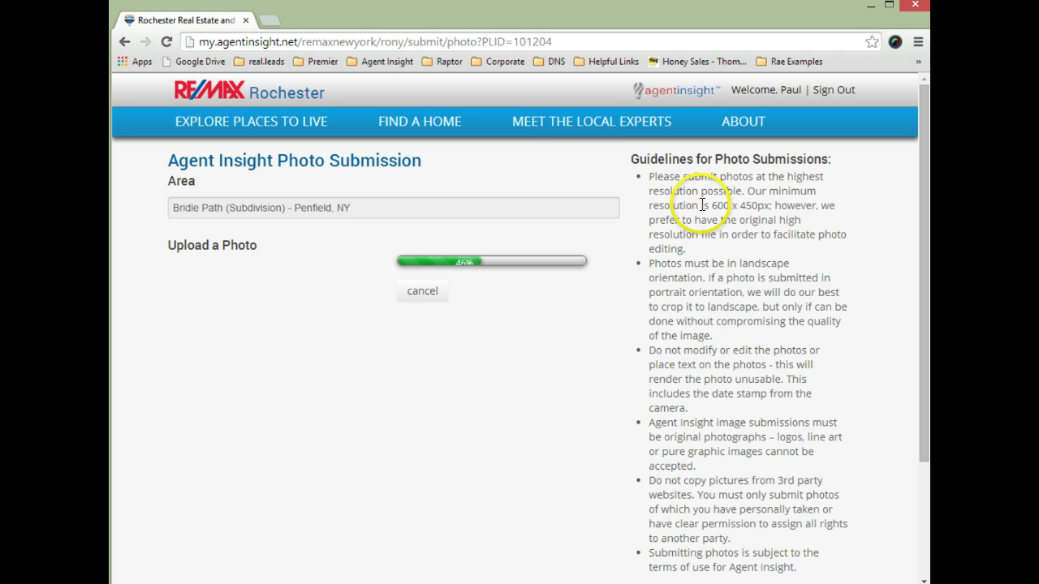
left_click(573, 162)
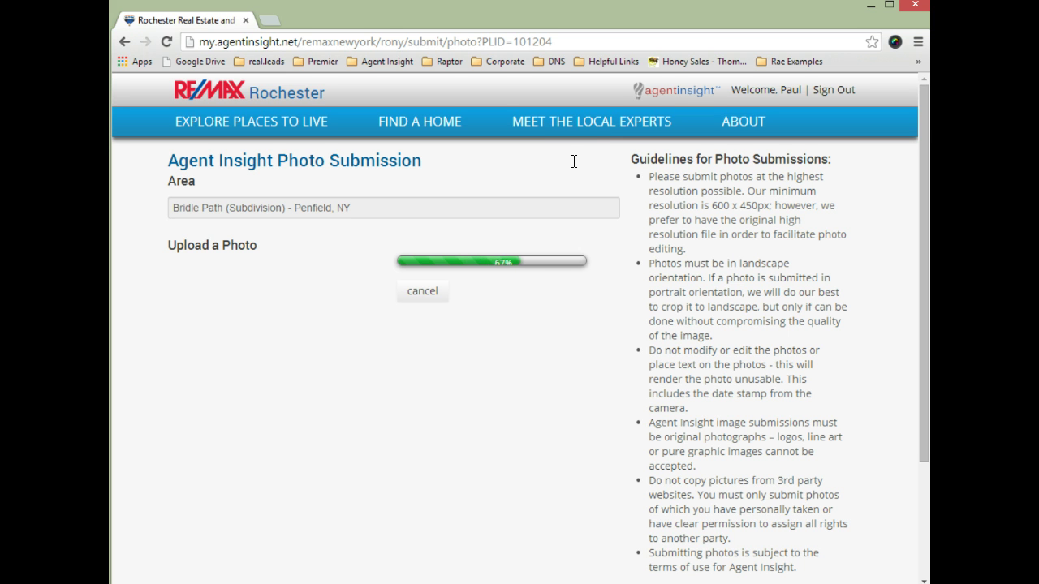
left_click(703, 204)
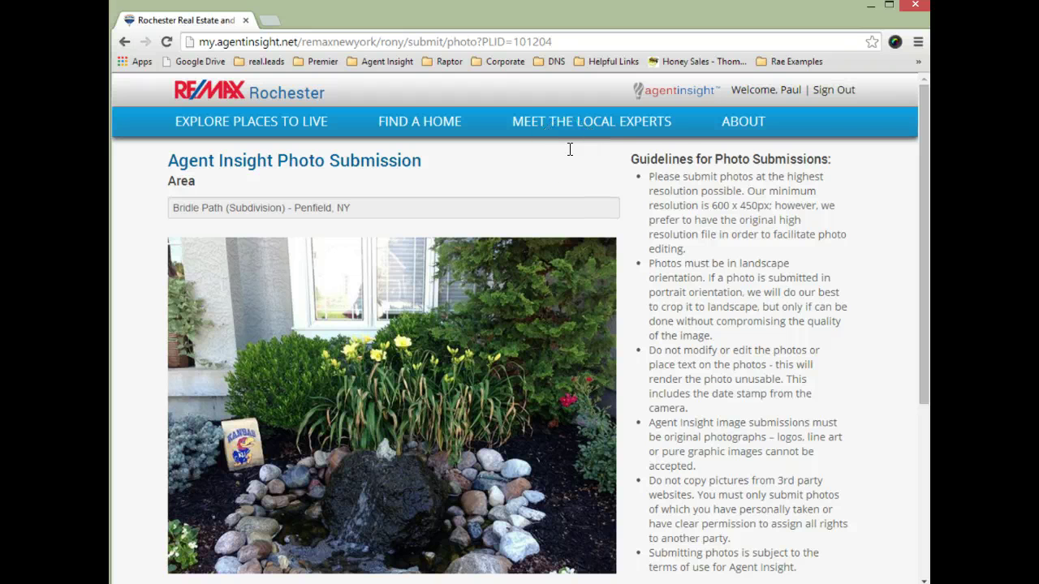
left_click(749, 161)
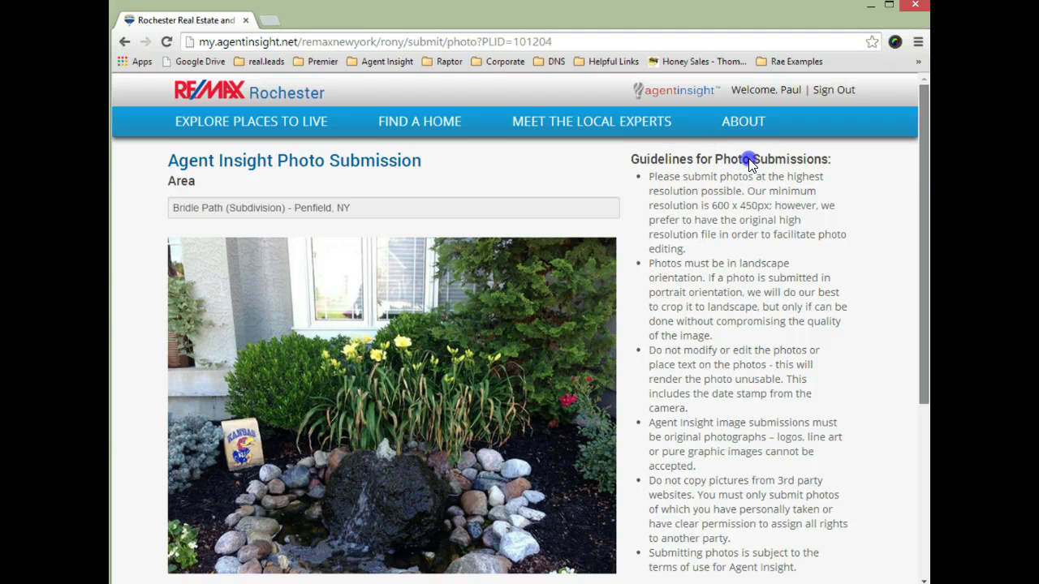
scroll(748, 160, "down", 1)
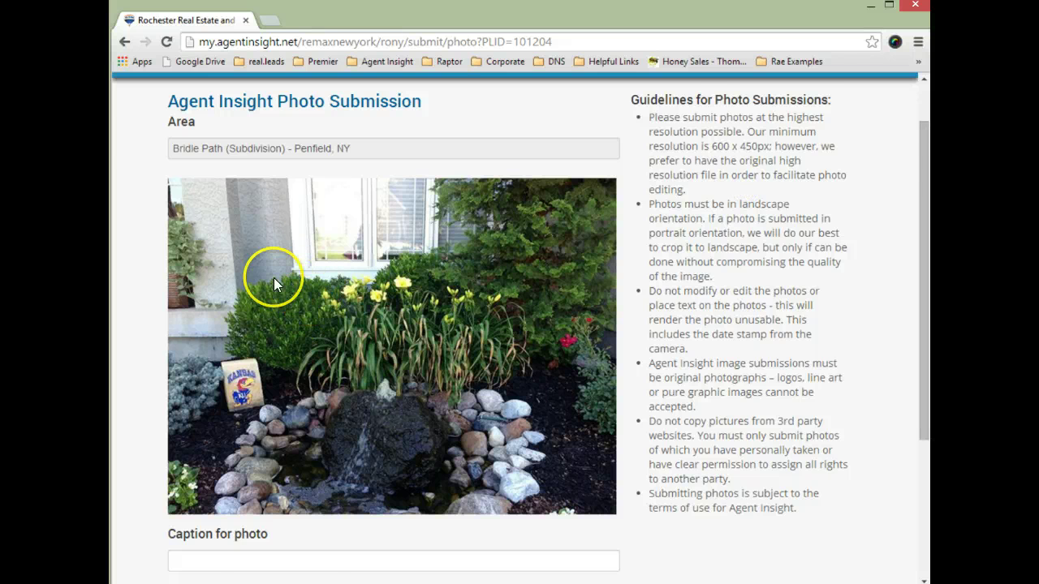
Step: Enter "House in Bridle Path" as the caption for the uploaded photo
scroll(274, 278, "down", 1)
scroll(274, 277, "up", 2)
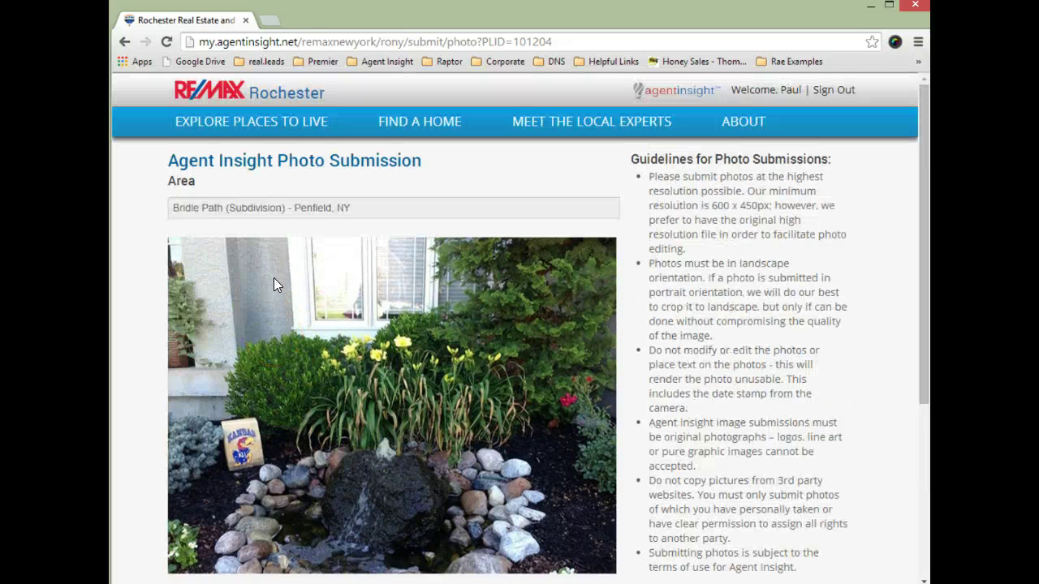
scroll(274, 278, "down", 1)
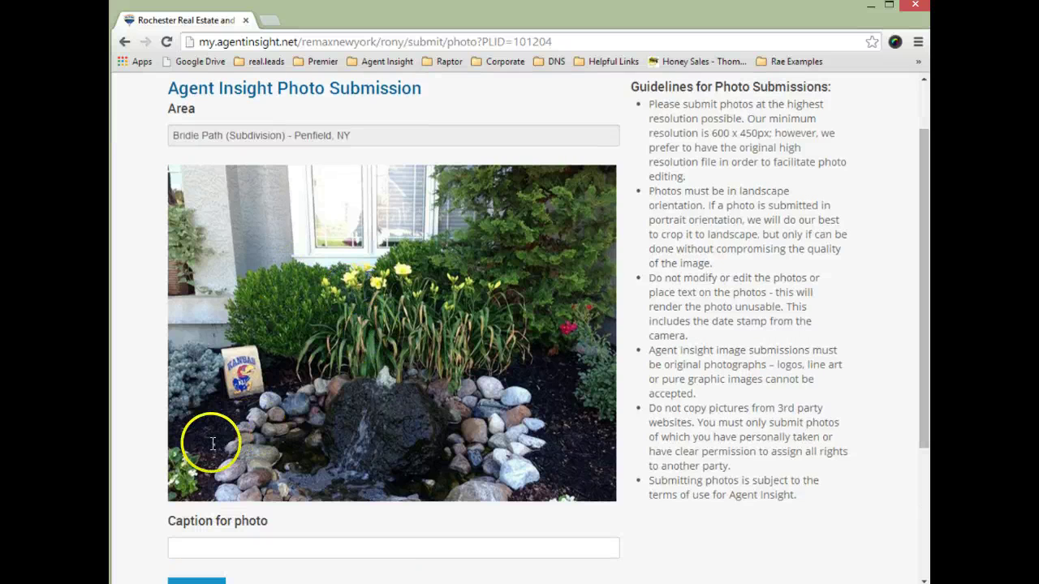
key("Tab")
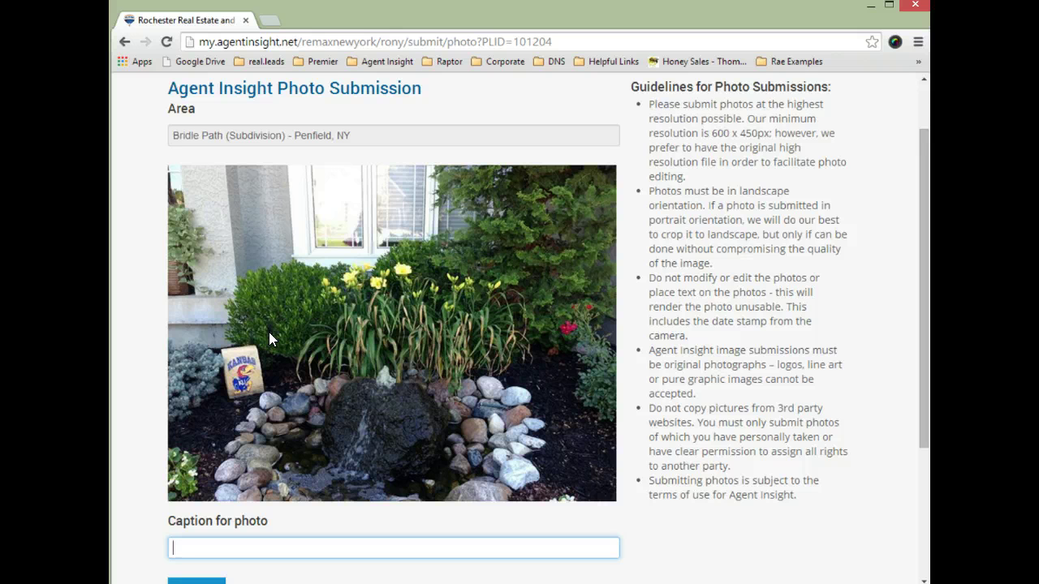
type("House ")
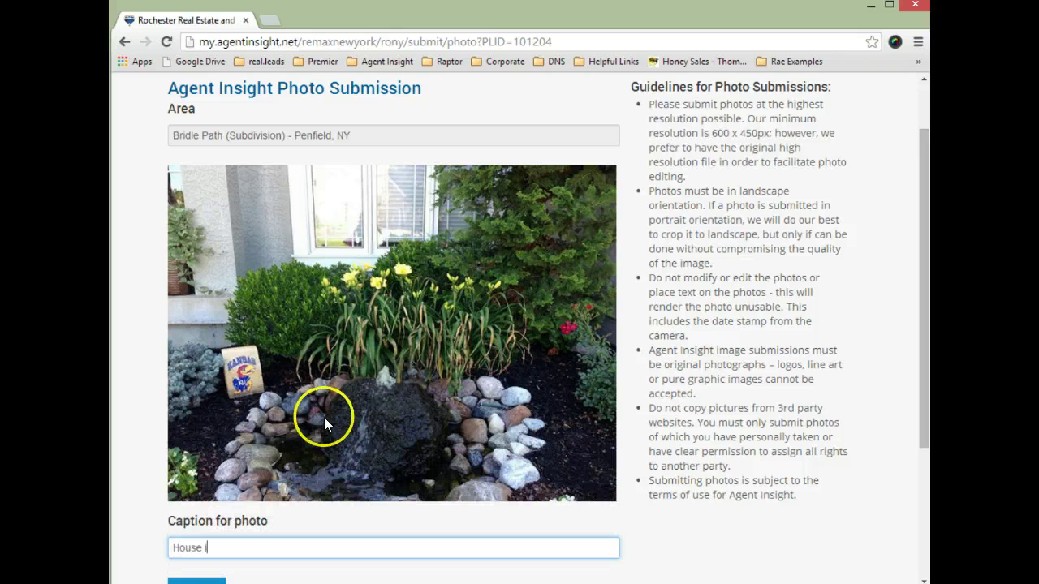
type("in Bridle Path")
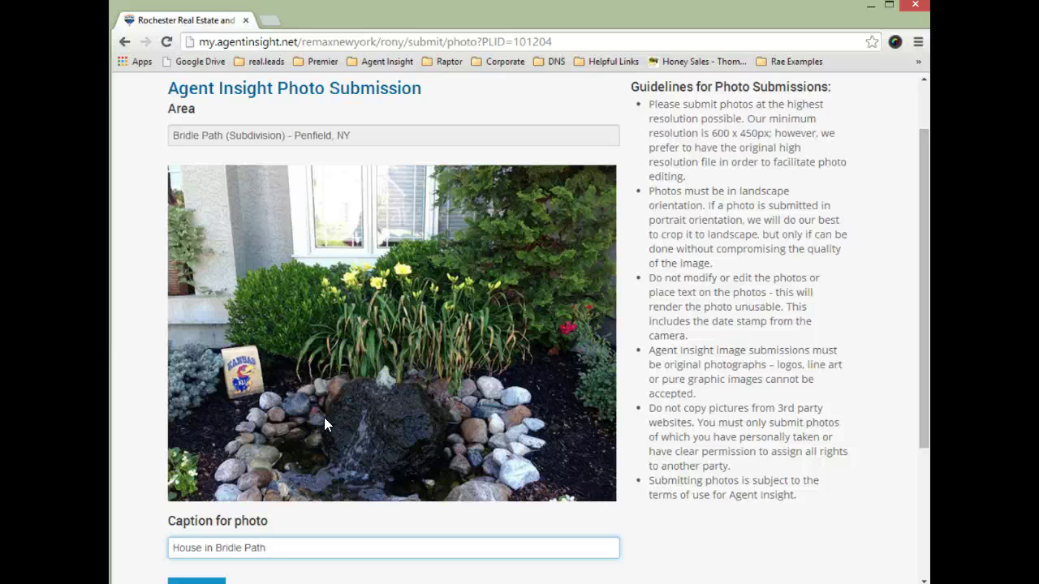
Step: Reword the start of the caption so that it reads "A typical home in Bridle Path"
type("A typical ")
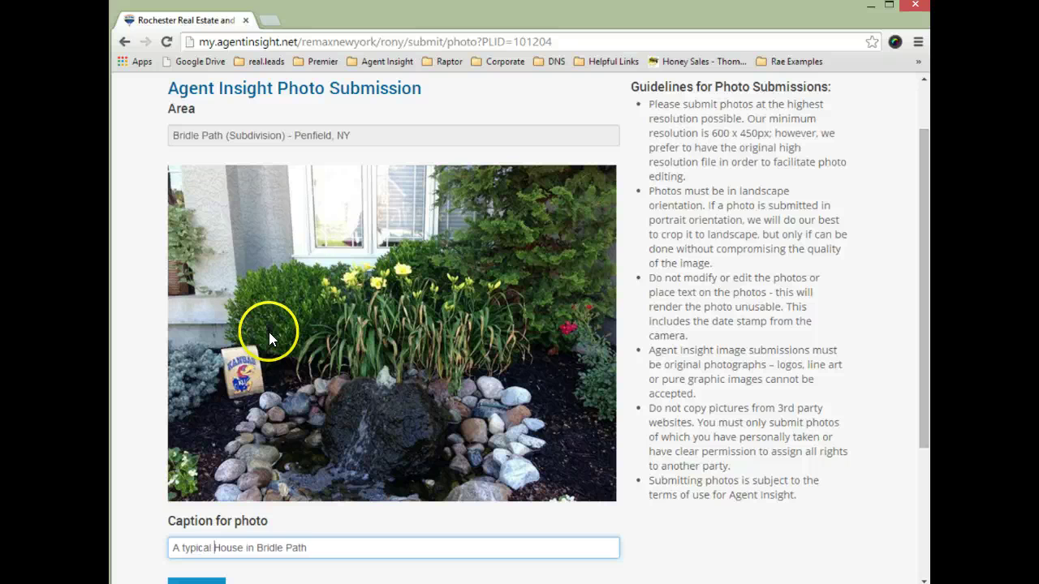
type("home in")
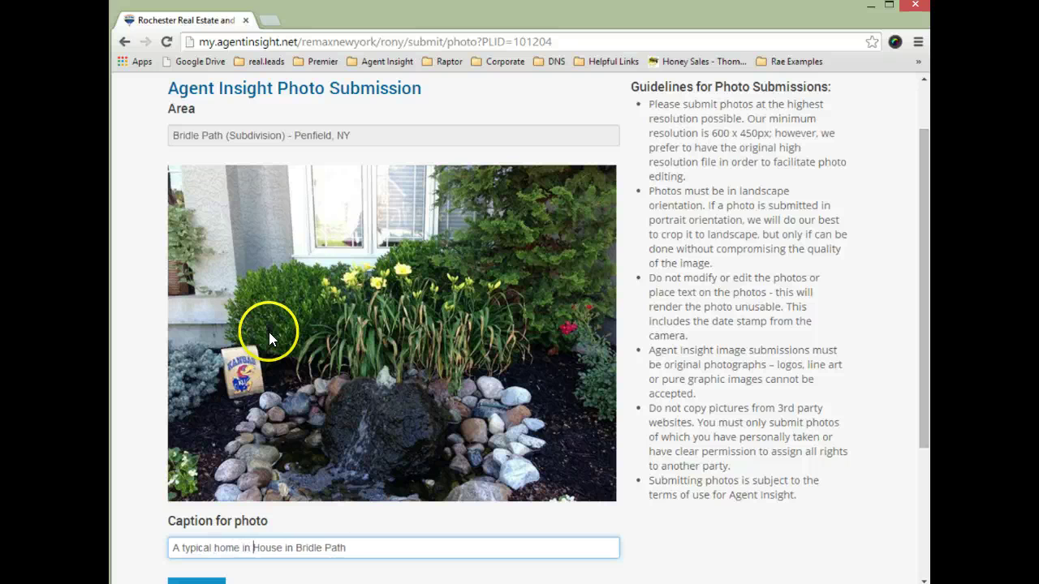
key("Delete")
key("Delete")
key("Delete")
key("Delete")
key("Delete")
key("Delete")
key("Delete")
key("Delete")
key("Delete")
Step: Extend the end of the caption with "decked out and ready for spring." and submit the photo
key("End")
type("dec")
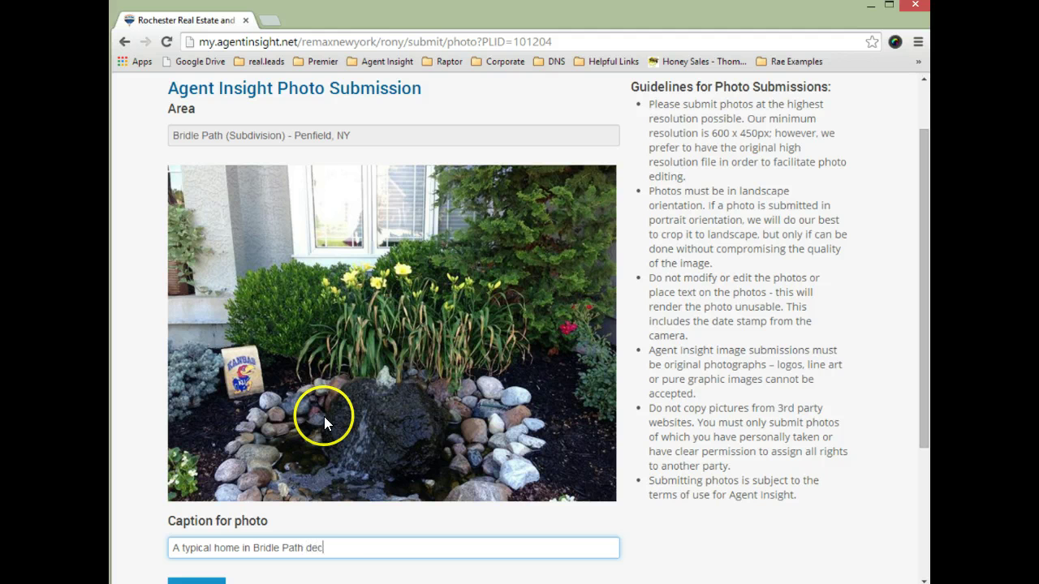
type("ked out andr")
key("BackSpace")
type("ready for ")
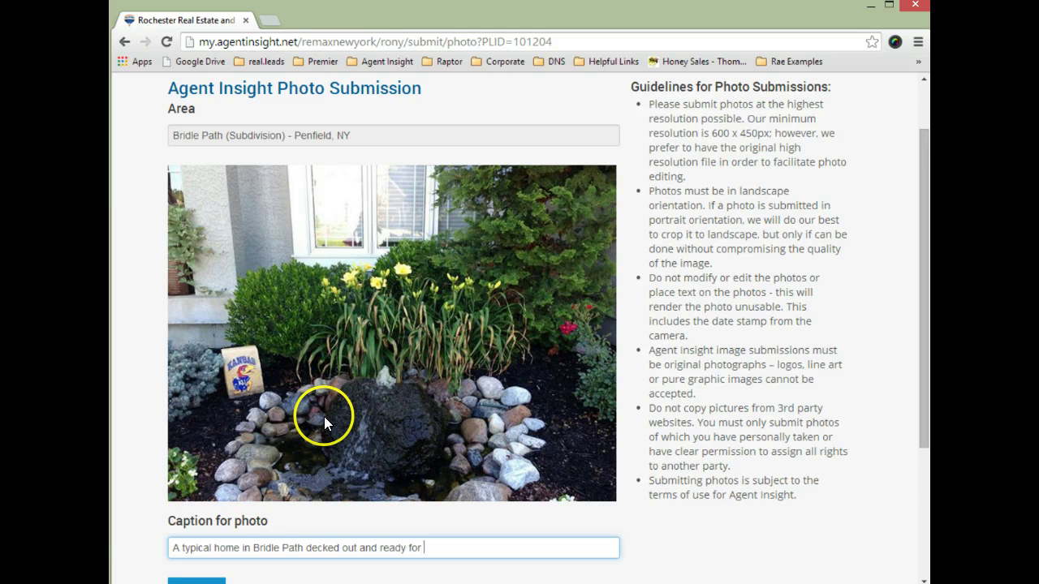
type("spring.")
scroll(324, 417, "down", 3)
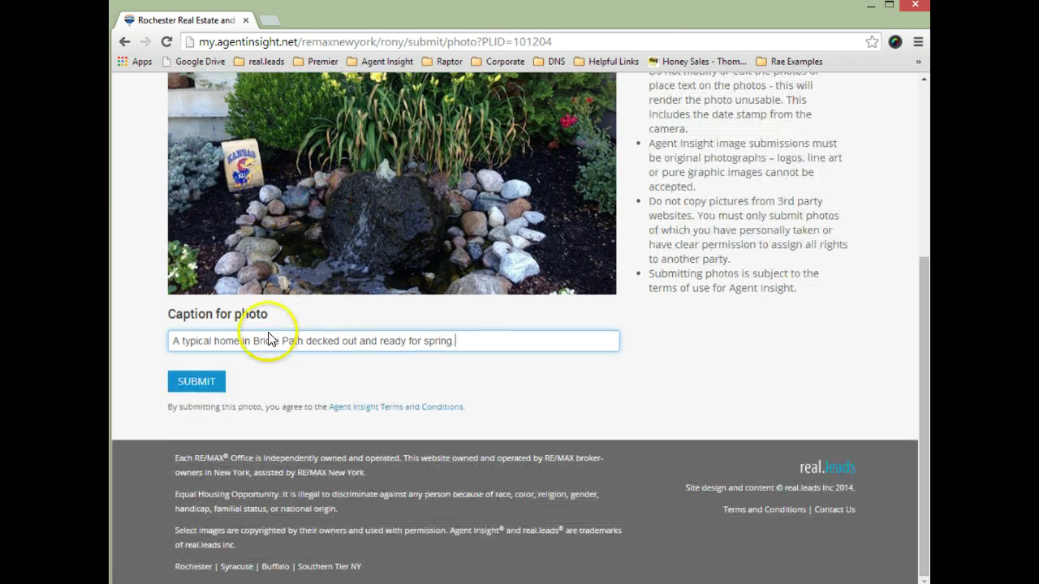
left_click(192, 380)
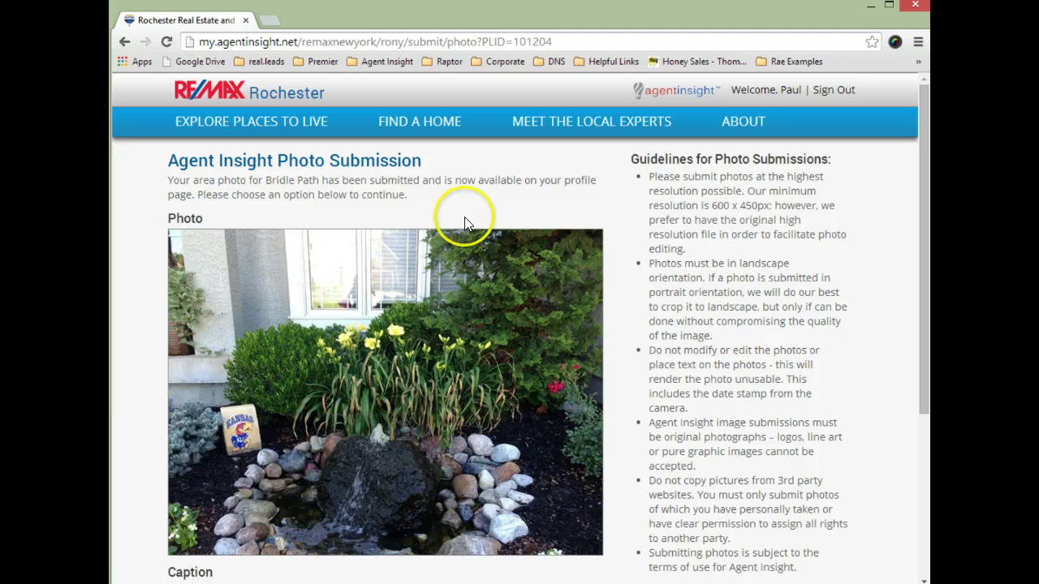
Step: Check the submitted photo's caption and follow-up options, and return to the Explore Rochester NY Communities page
scroll(572, 174, "down", 2)
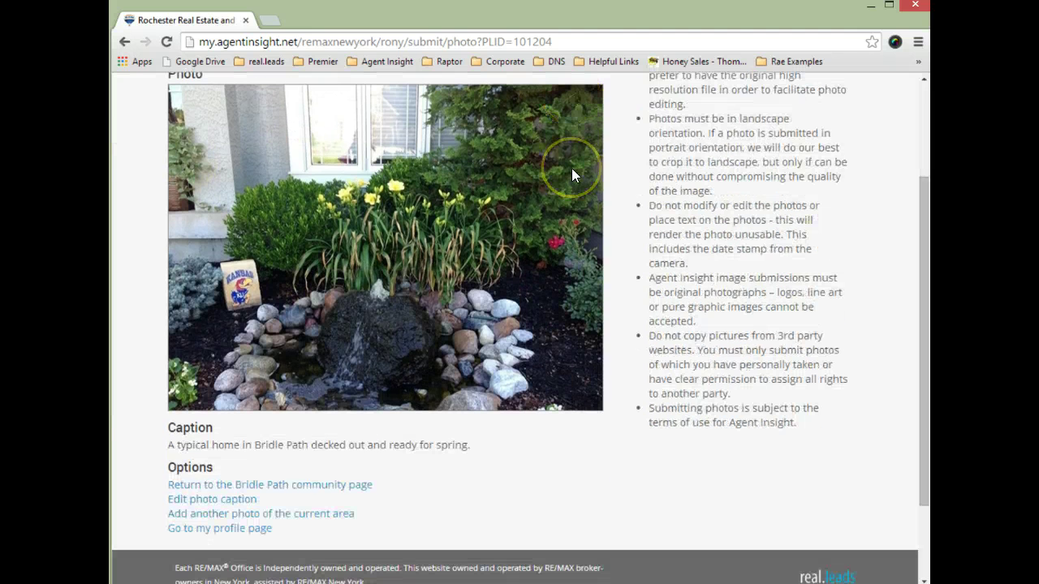
left_click(579, 137)
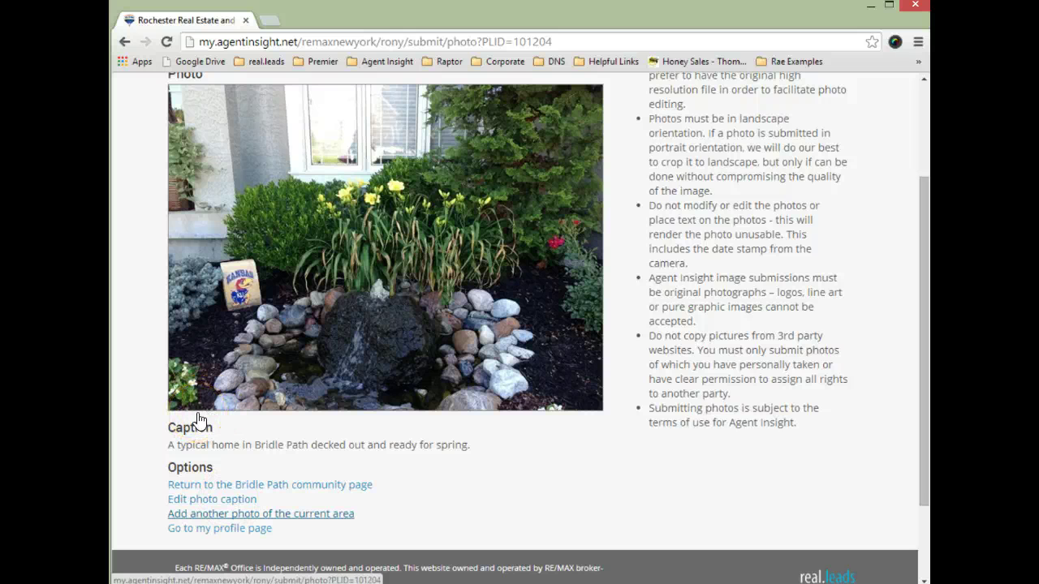
scroll(195, 422, "up", 1)
scroll(192, 430, "down", 1)
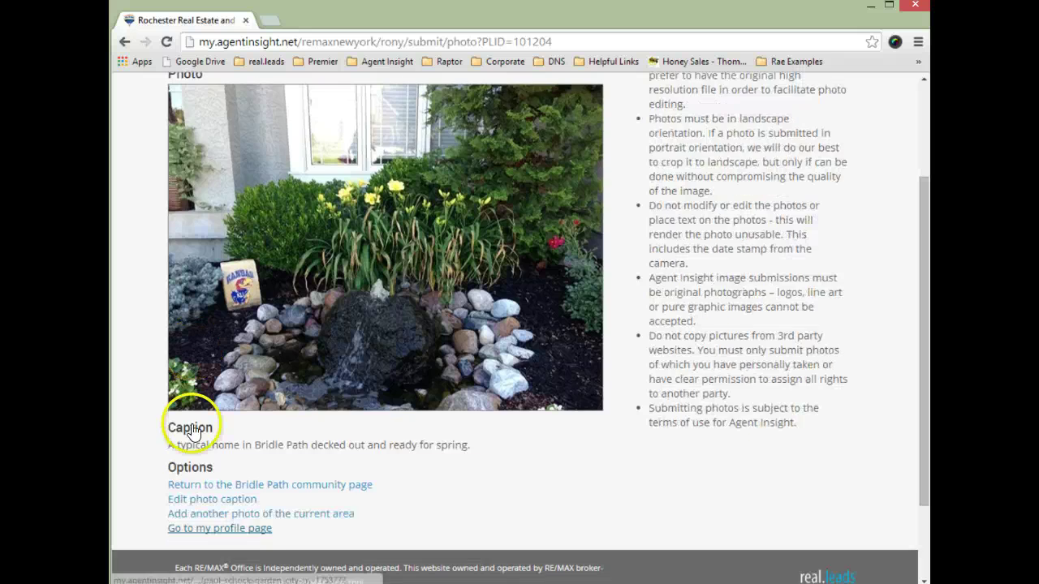
scroll(193, 430, "up", 2)
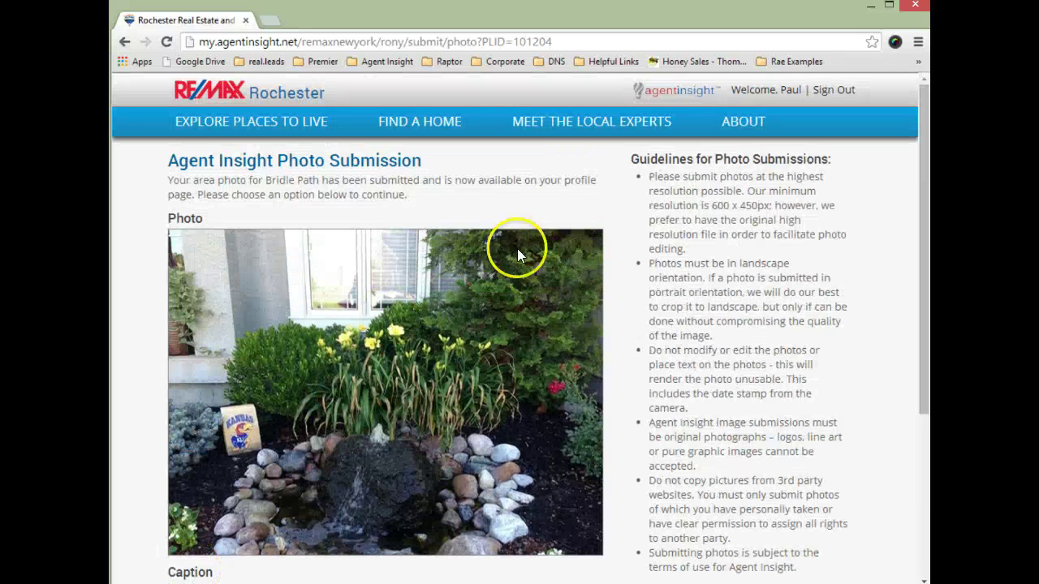
left_click(220, 98)
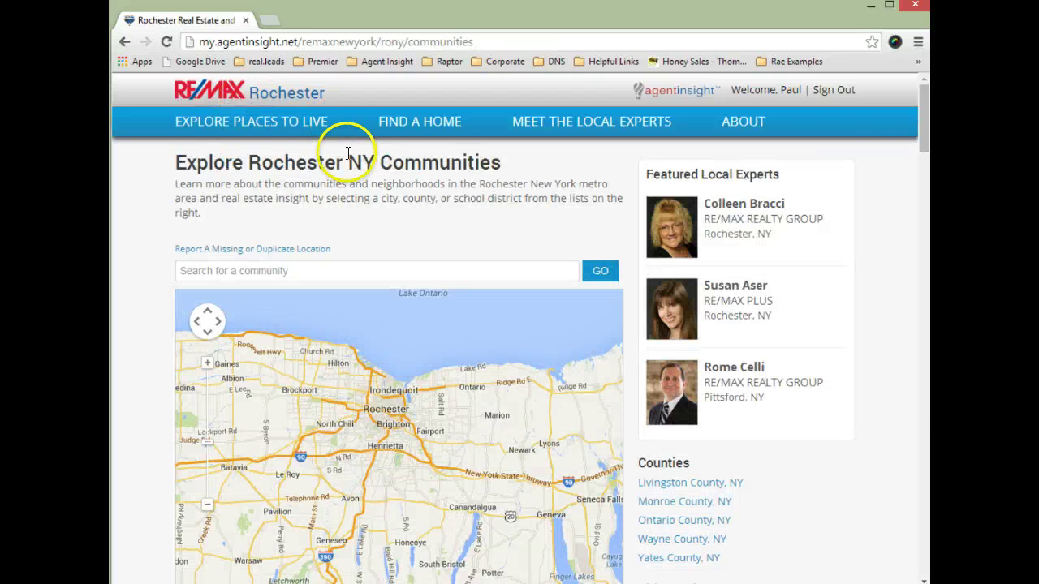